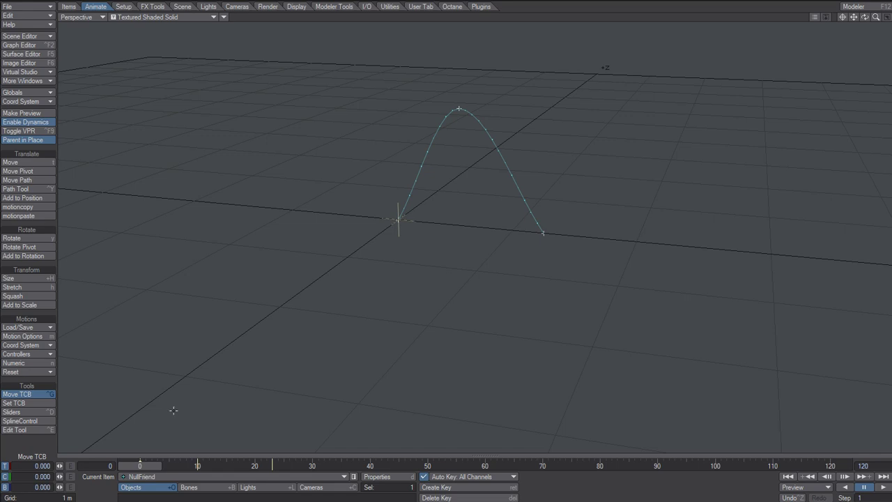
# Step: Open the Graph Editor with Ctrl+F2 to show NullFriend's animation curves
pyautogui.hotkey('ctrl', 'F2')
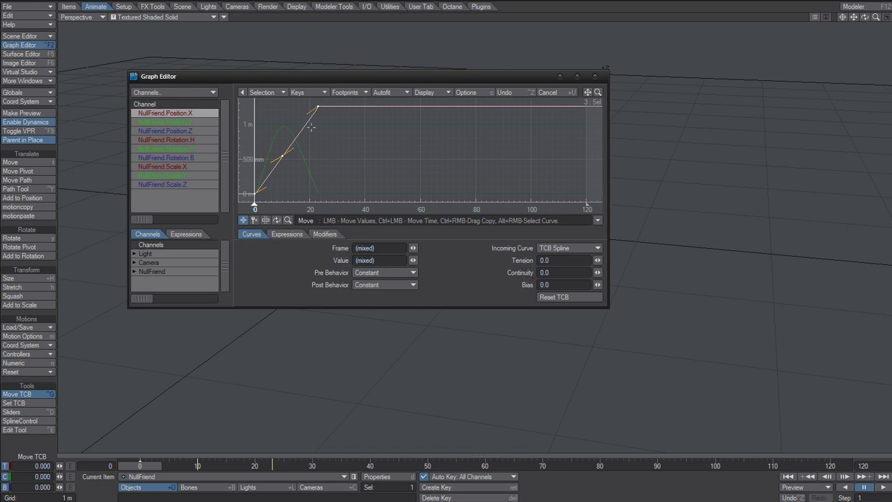
# Step: Select all of NullFriend's channels and keys and set their tension to 1.0
pyautogui.keyDown('shift'); pyautogui.click(182, 184); pyautogui.keyUp('shift')
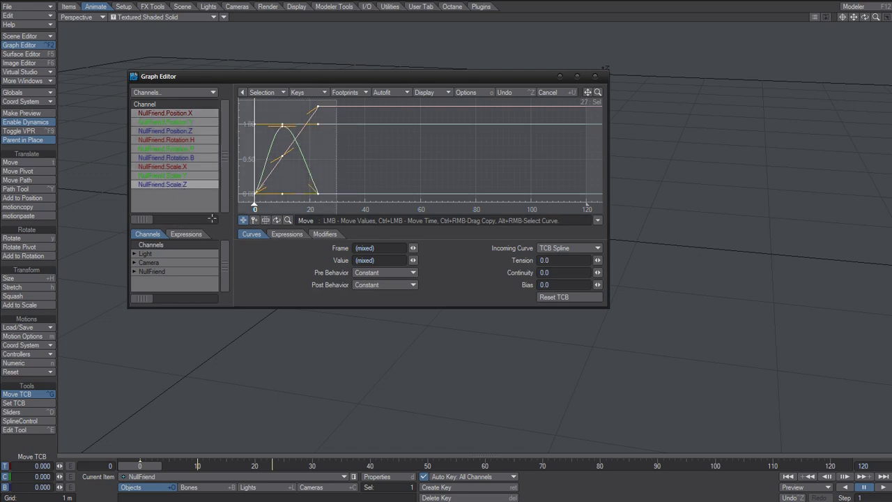
pyautogui.click(359, 143)
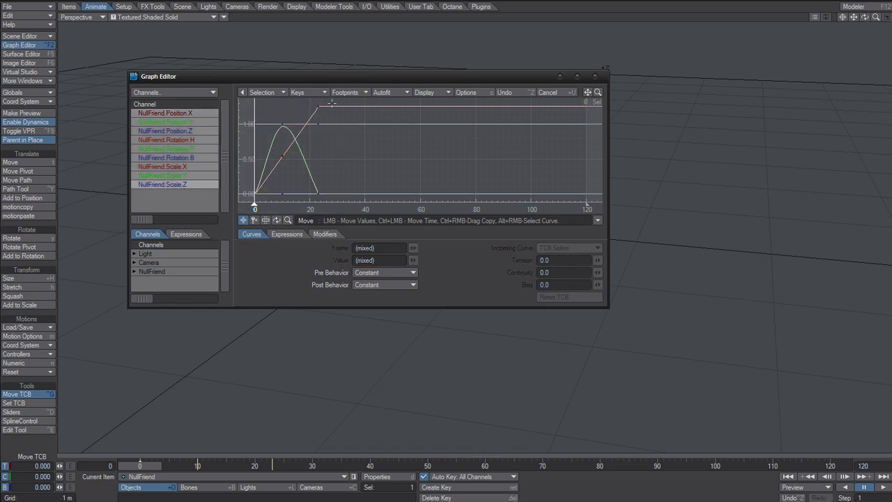
pyautogui.moveTo(350, 100); pyautogui.dragTo(217, 208, button='right')
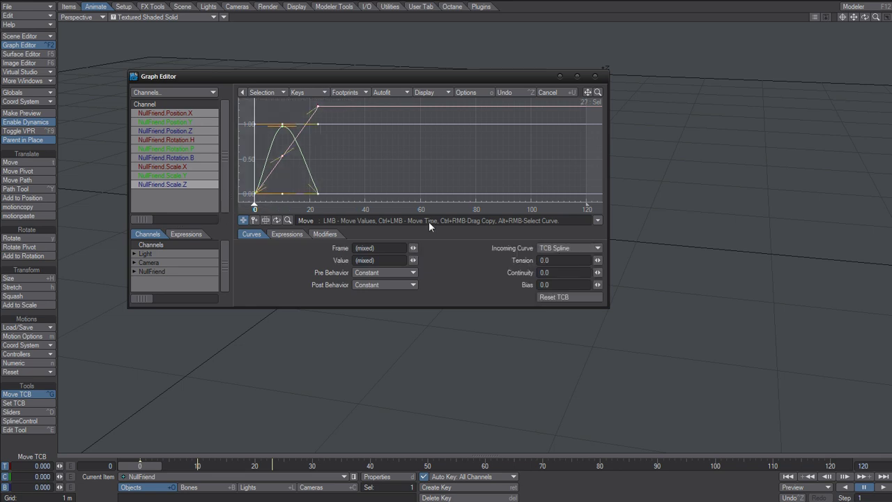
pyautogui.click(557, 261)
pyautogui.write('1')
pyautogui.press('Tab')
# Step: Check the path, return all keys' tension to 0, and close the Graph Editor
pyautogui.moveTo(301, 73); pyautogui.dragTo(325, 180)
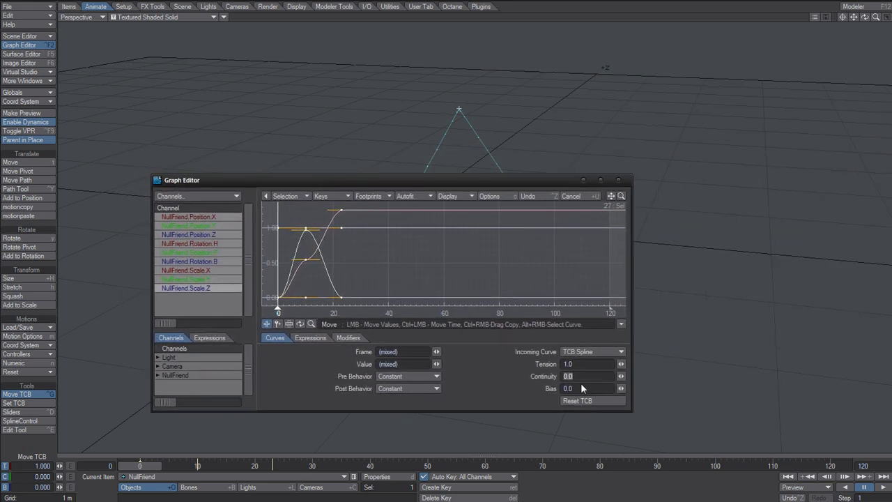
pyautogui.click(579, 363)
pyautogui.write('0')
pyautogui.press('Tab')
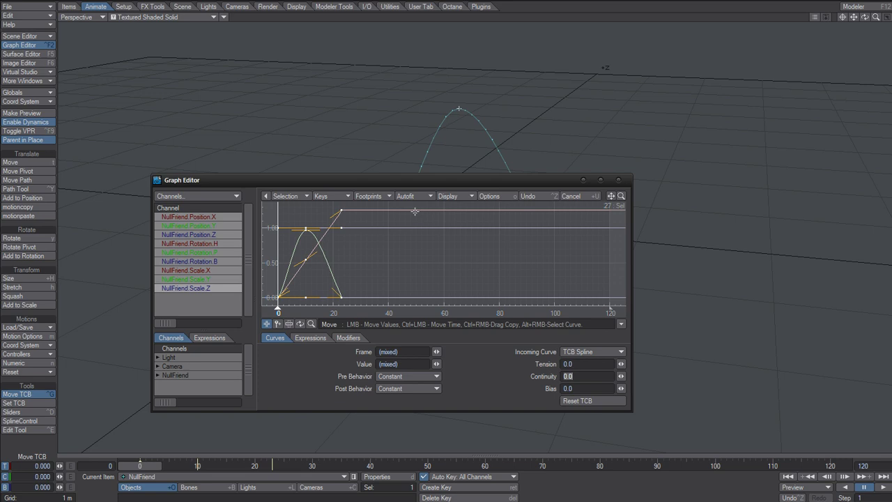
pyautogui.moveTo(442, 180); pyautogui.dragTo(426, 74)
pyautogui.click(604, 73)
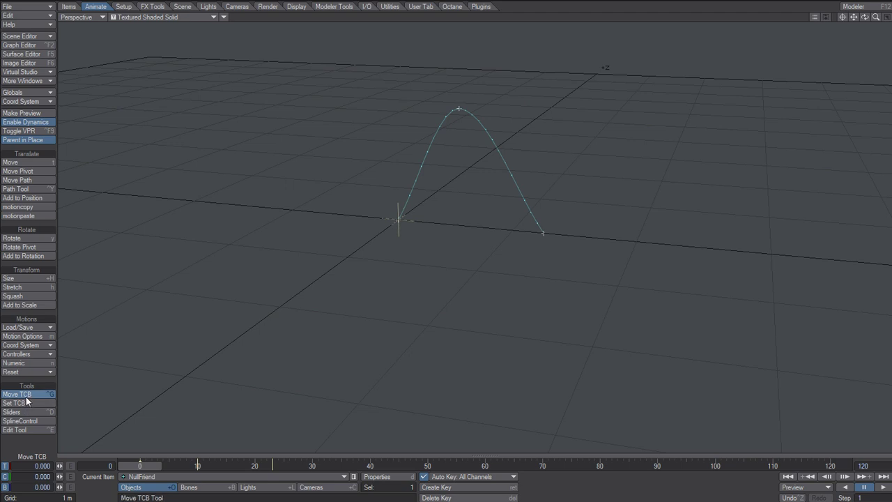
pyautogui.hotkey('alt', 'F10')
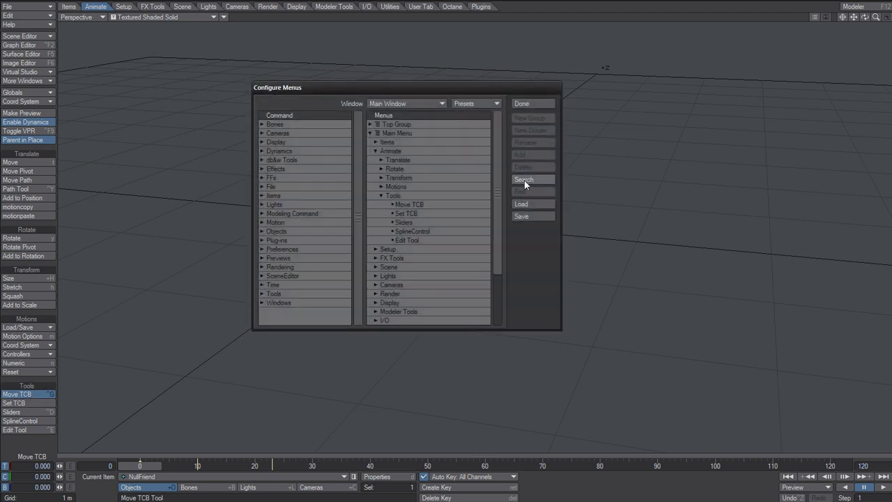
pyautogui.click(524, 180)
pyautogui.click(296, 72)
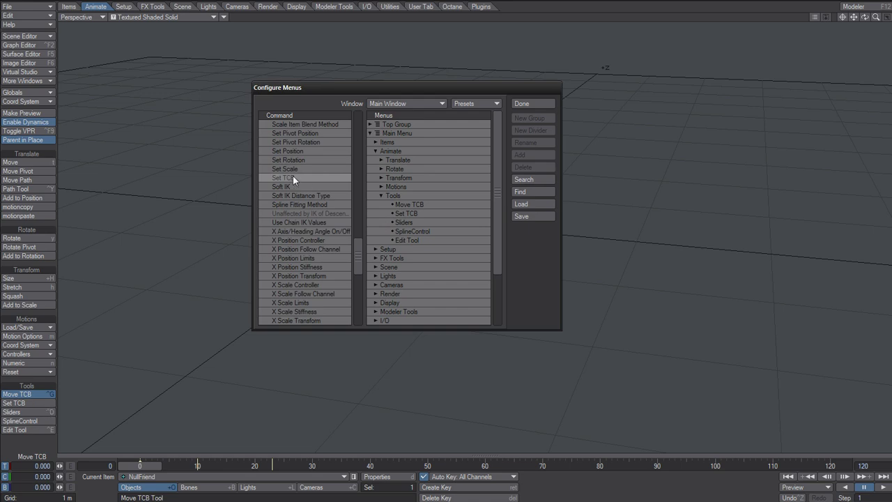
pyautogui.moveTo(293, 176); pyautogui.dragTo(292, 172)
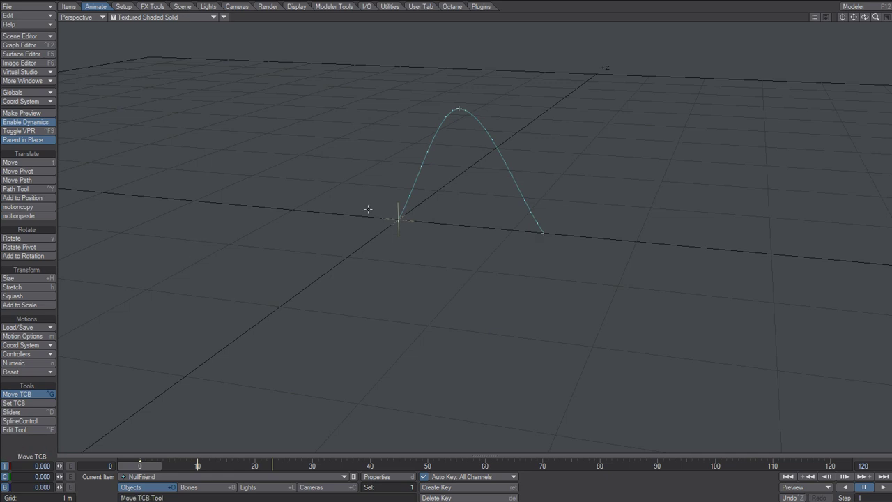
# Step: Give NullFriend's key a tension of 1 through the Set TCB dialog
pyautogui.click(25, 402)
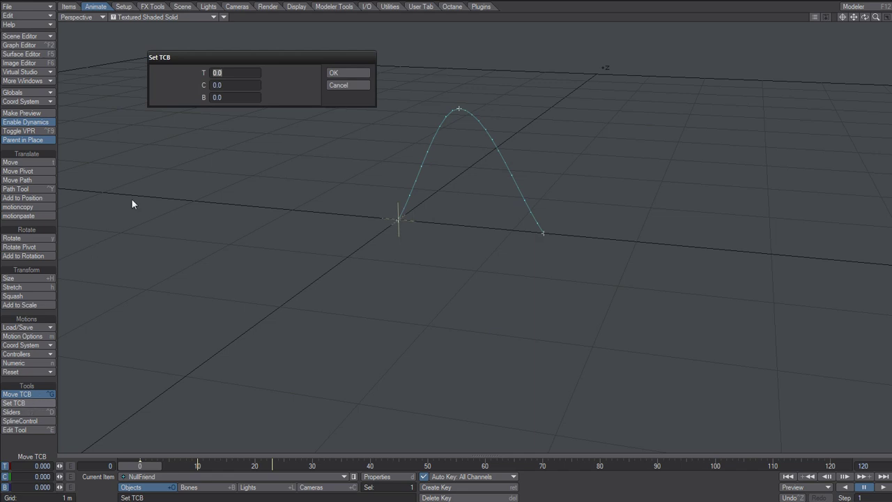
pyautogui.write('1')
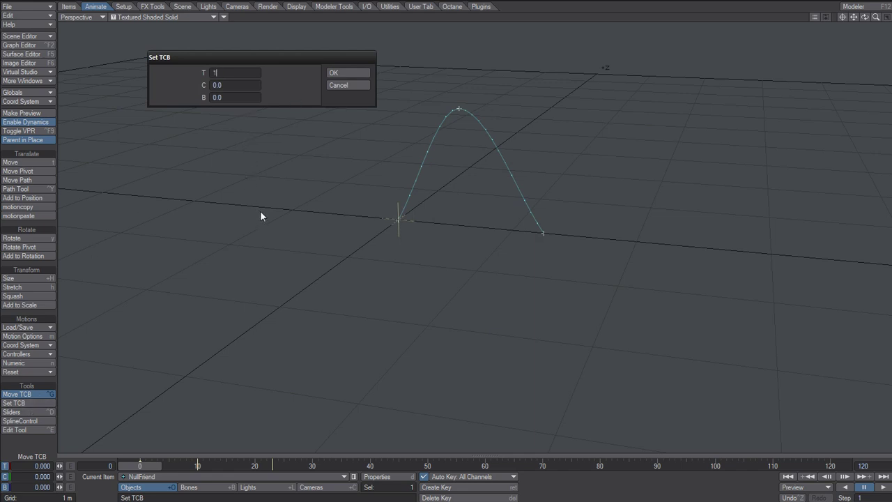
pyautogui.press('Tab')
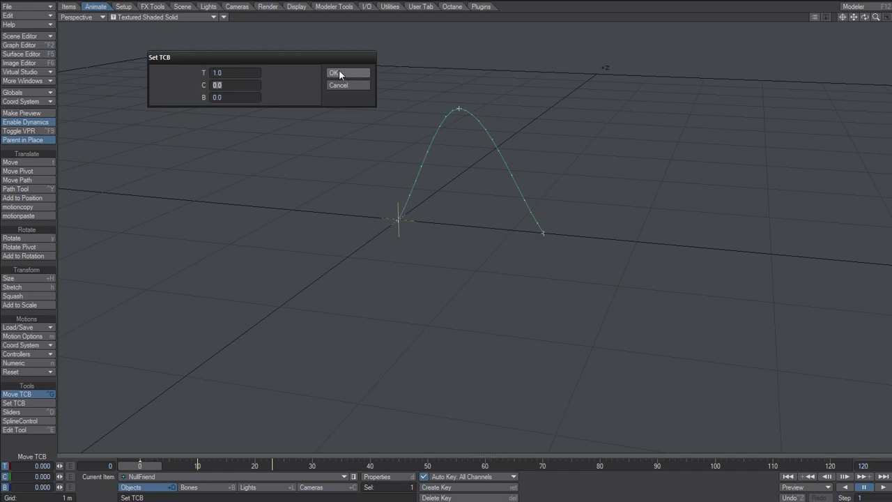
pyautogui.click(339, 74)
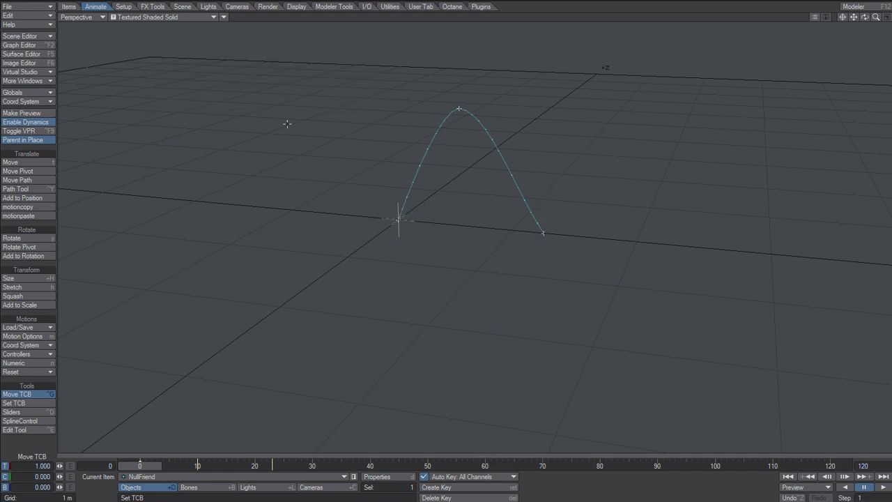
# Step: Set the key's tension back to 0 through Set TCB
pyautogui.click(30, 403)
pyautogui.write('0')
pyautogui.press('Tab')
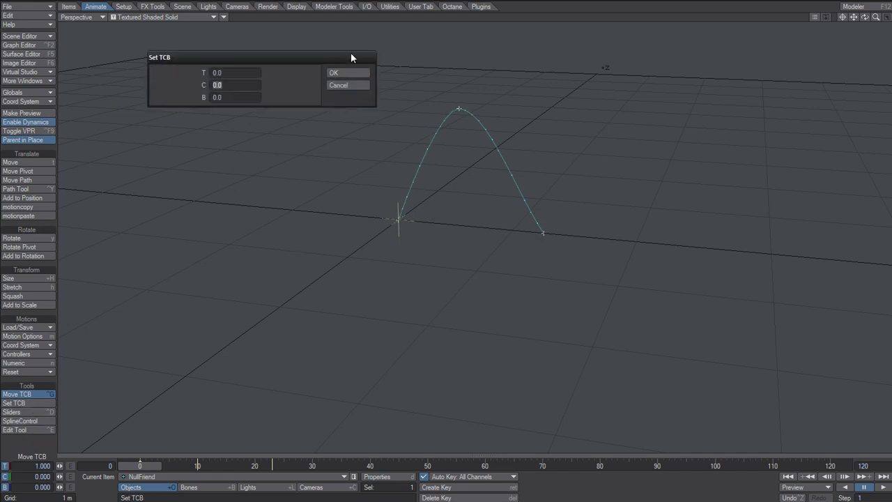
pyautogui.click(338, 73)
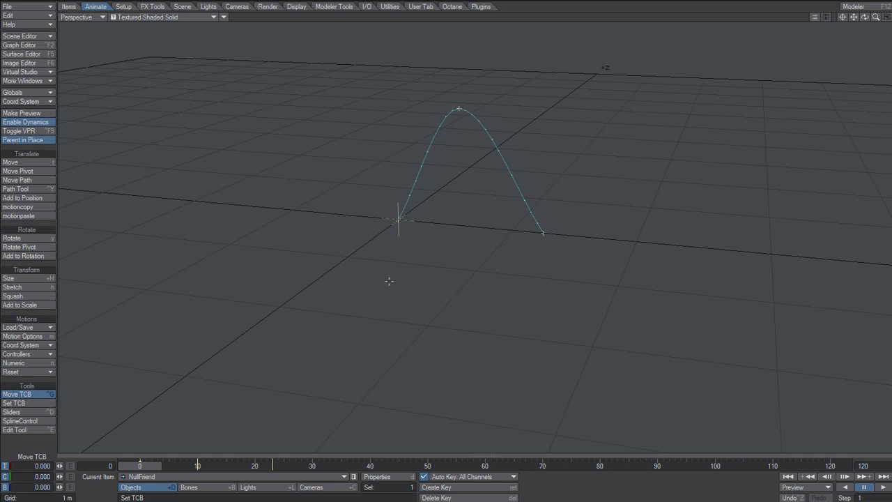
pyautogui.click(436, 457)
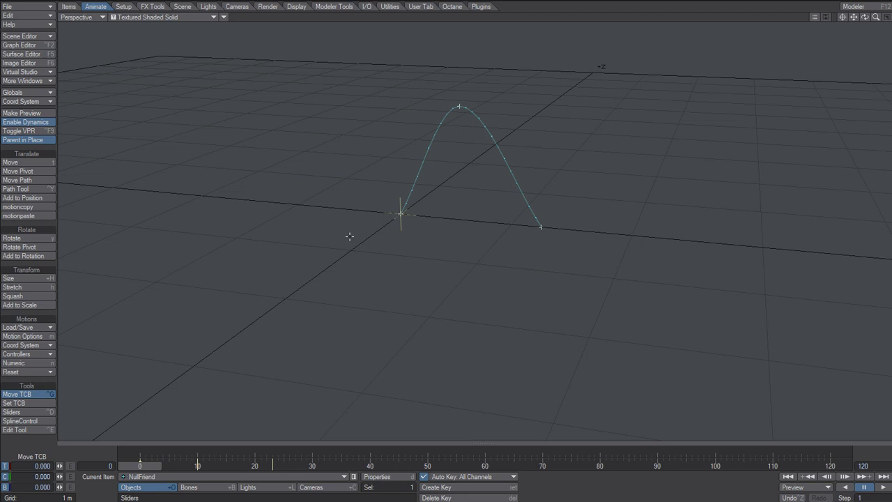
# Step: Switch back to the Move tool with the T key
pyautogui.press('t')
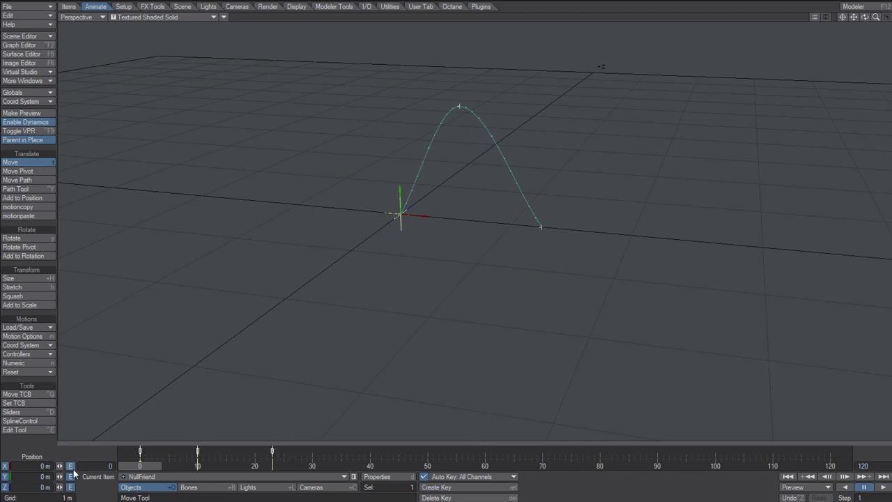
# Step: Enter tension 1 for NullFriend's frame 0 key in Set TCB and confirm
pyautogui.click(25, 403)
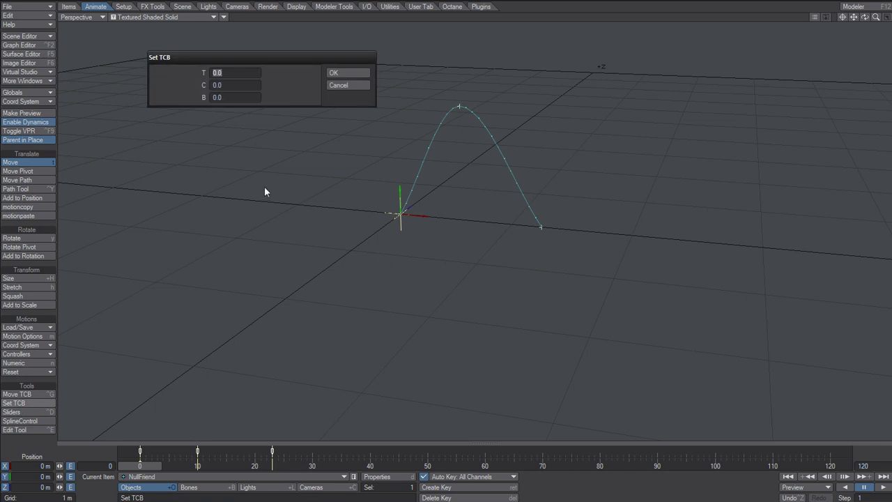
pyautogui.write('1')
pyautogui.press('Tab')
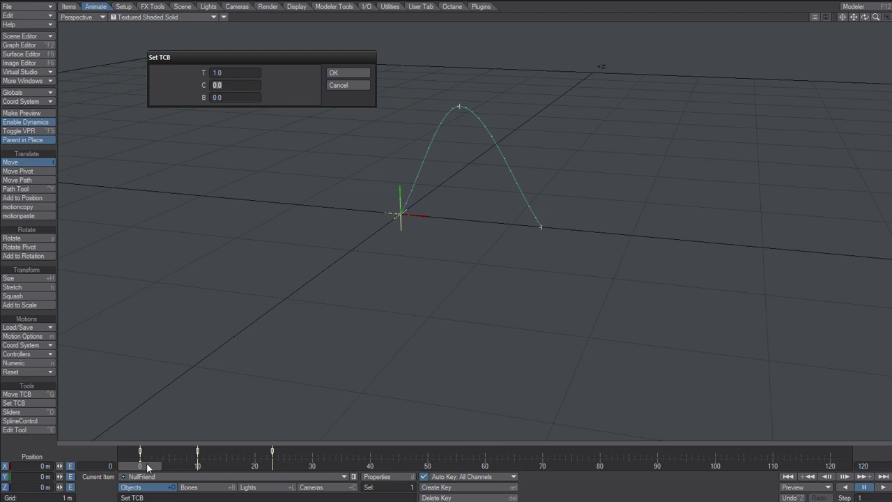
pyautogui.click(235, 73)
pyautogui.click(342, 72)
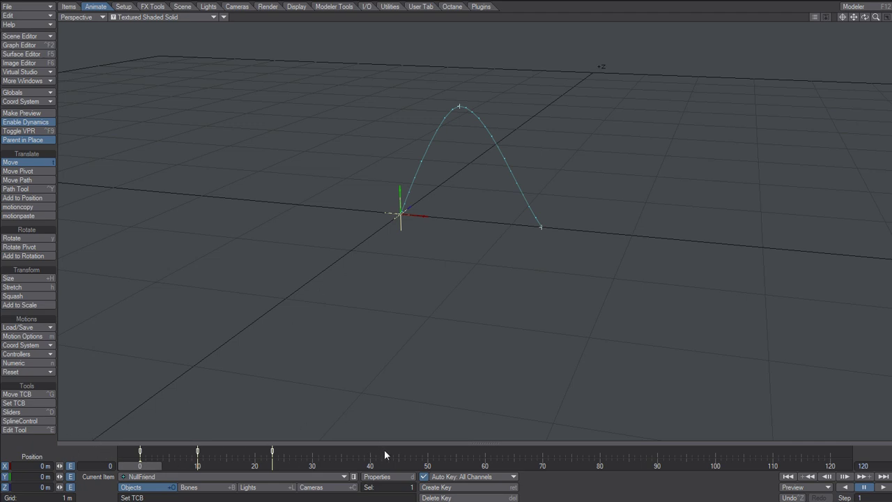
# Step: Reset the frame 0 key's tension to 0 with Set TCB
pyautogui.click(25, 402)
pyautogui.write('0')
pyautogui.click(230, 85)
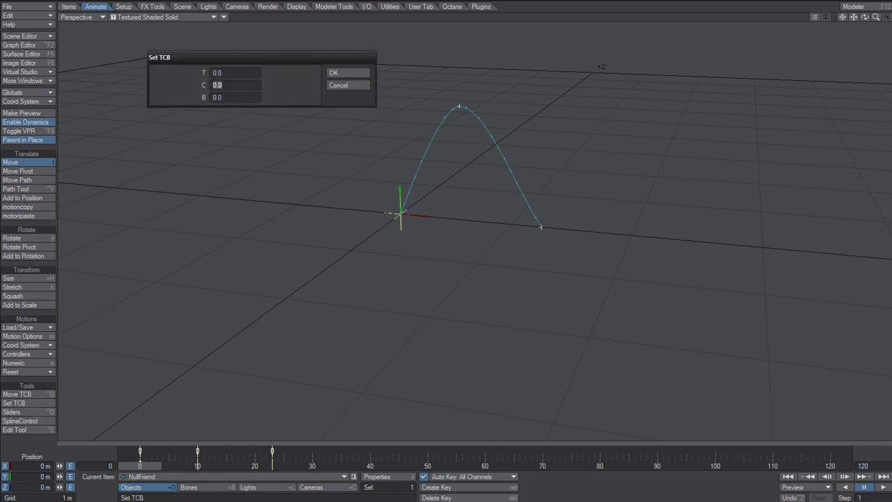
pyautogui.click(339, 74)
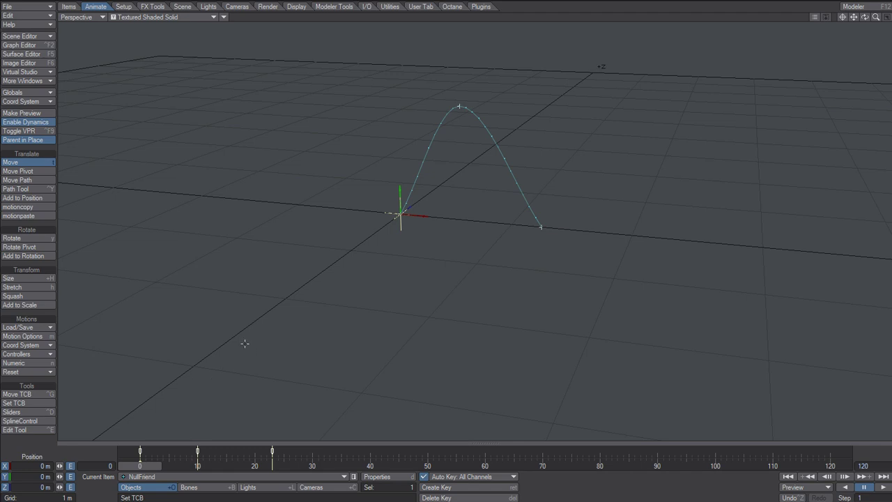
# Step: Give the frame 10 and frame 23 keys a tension of 1 each
pyautogui.hotkey('shift', 'Right')
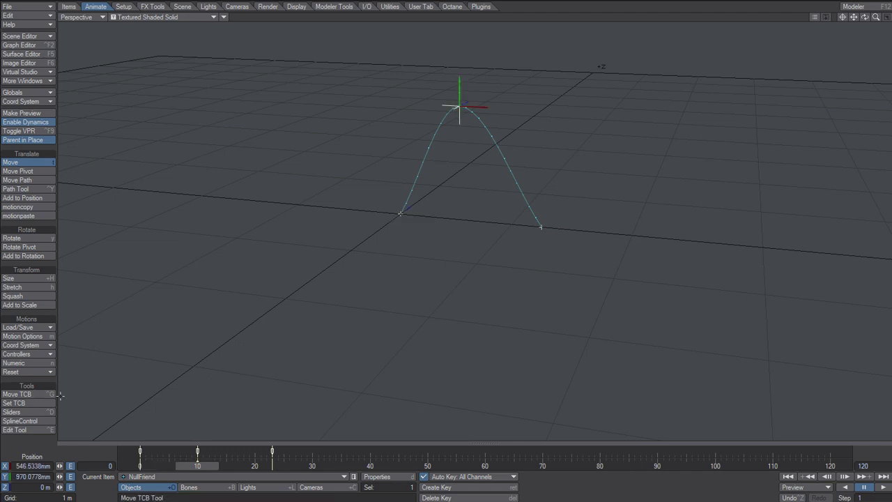
pyautogui.click(21, 403)
pyautogui.write('1')
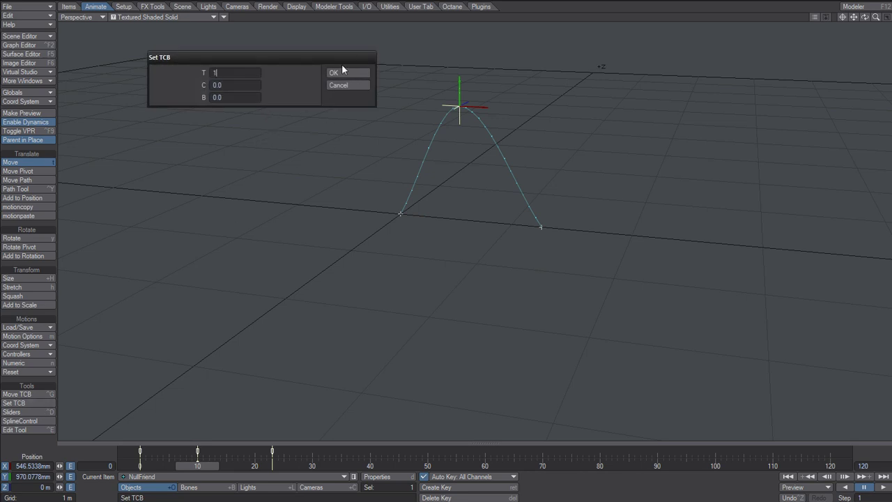
pyautogui.click(334, 73)
pyautogui.hotkey('shift', 'Right')
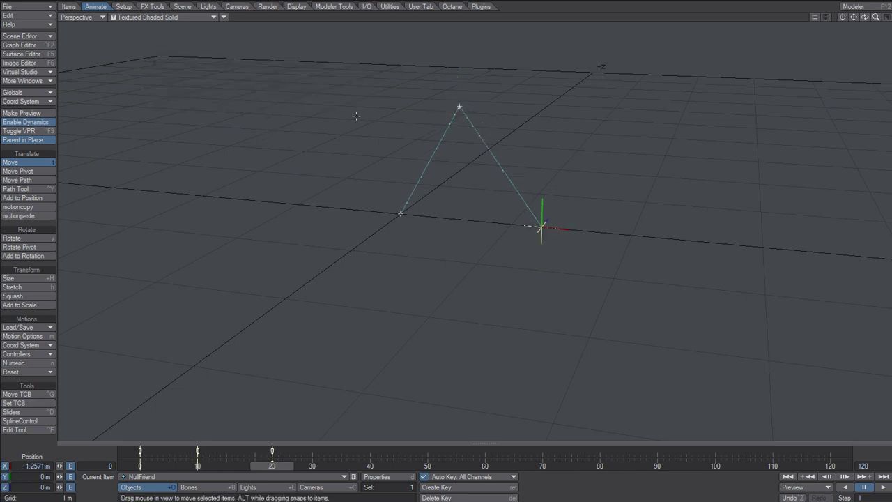
pyautogui.click(17, 403)
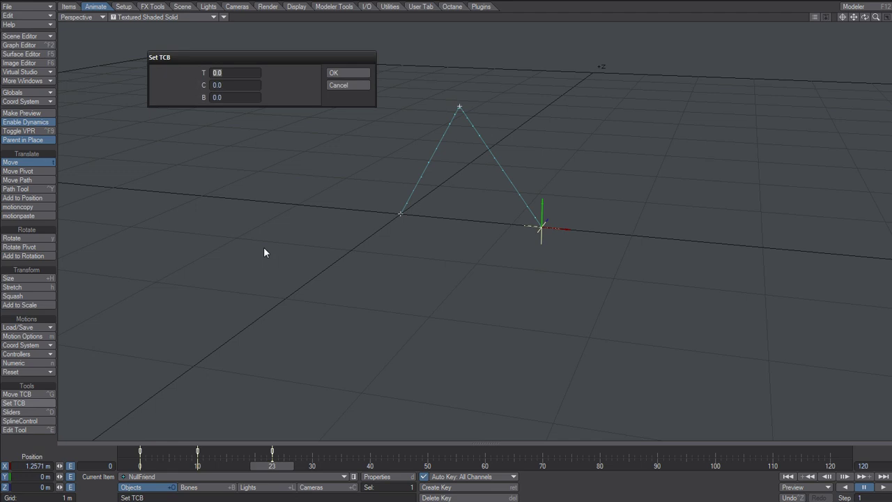
pyautogui.write('1')
pyautogui.click(334, 73)
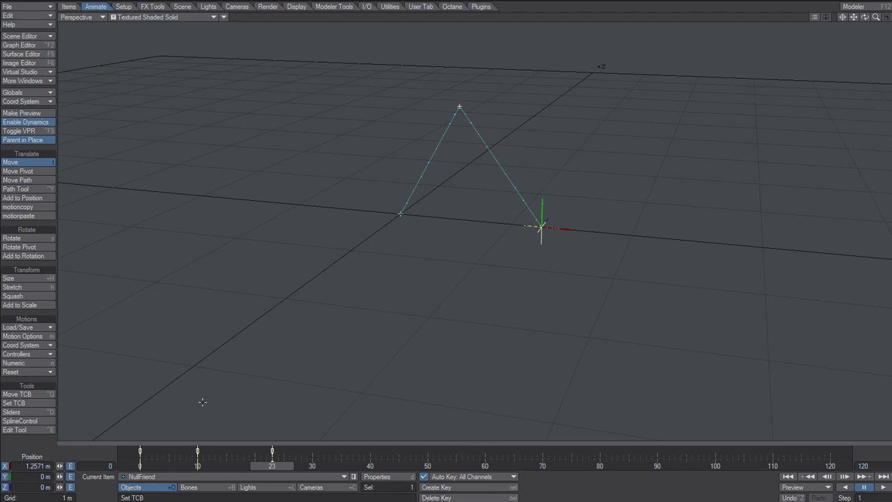
# Step: Drag the frame 23 key's tension down to -1 with Move TCB
pyautogui.click(16, 395)
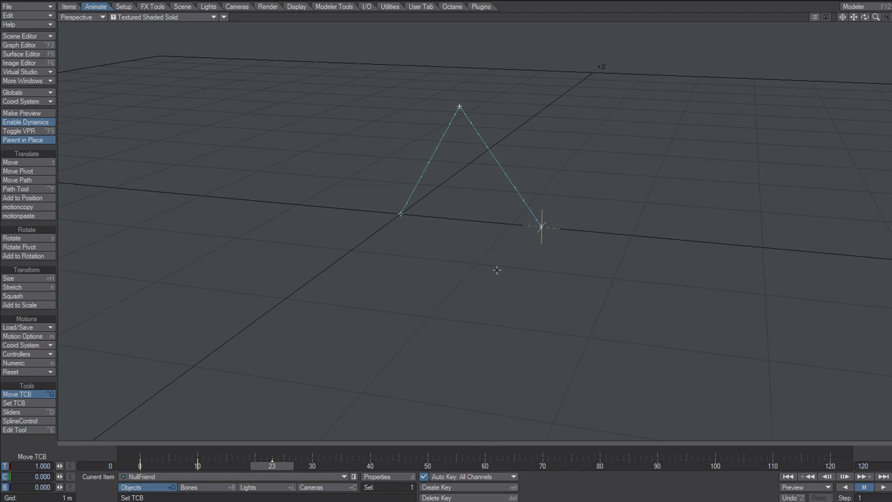
pyautogui.moveTo(446, 278); pyautogui.dragTo(390, 279)
pyautogui.moveTo(499, 264); pyautogui.dragTo(446, 265)
# Step: Lower the frame 10 apex key's tension, add slight continuity, and raise bias to about 0.76
pyautogui.hotkey('shift', 'Left')
pyautogui.moveTo(499, 261); pyautogui.dragTo(445, 262)
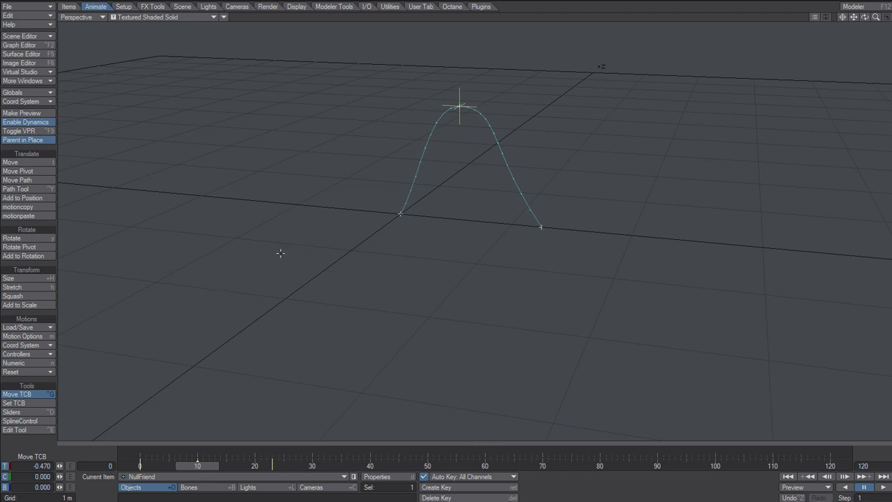
pyautogui.moveTo(406, 243)
pyautogui.mouseDown()
pyautogui.moveTo(527, 285)
pyautogui.moveTo(418, 285)
pyautogui.mouseUp()
pyautogui.moveTo(318, 279)
pyautogui.mouseDown(button='right')
pyautogui.moveTo(348, 279)
pyautogui.moveTo(296, 279)
pyautogui.moveTo(330, 279)
pyautogui.mouseUp(button='right')
pyautogui.moveTo(310, 283)
pyautogui.mouseDown(button='middle')
pyautogui.moveTo(325, 283)
pyautogui.moveTo(293, 283)
pyautogui.moveTo(449, 273)
pyautogui.mouseUp(button='middle')
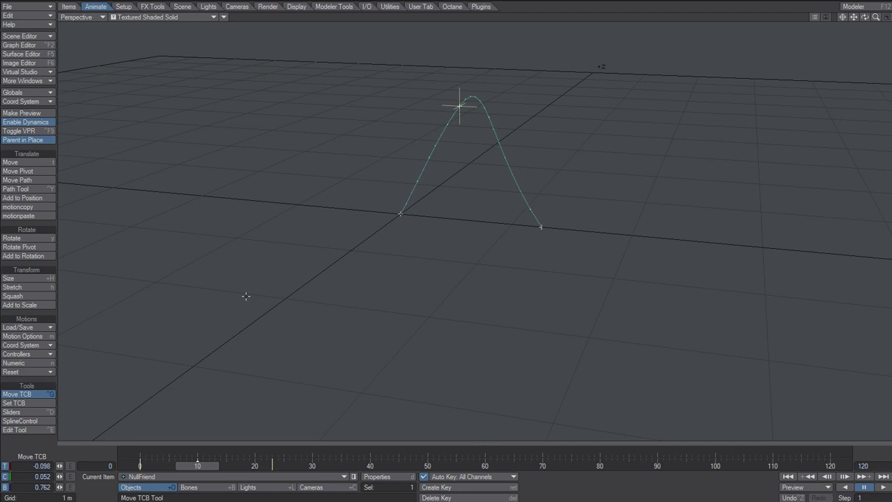
# Step: Reopen the Graph Editor and display all of NullFriend's position, rotation and scale curves
pyautogui.press('F2')
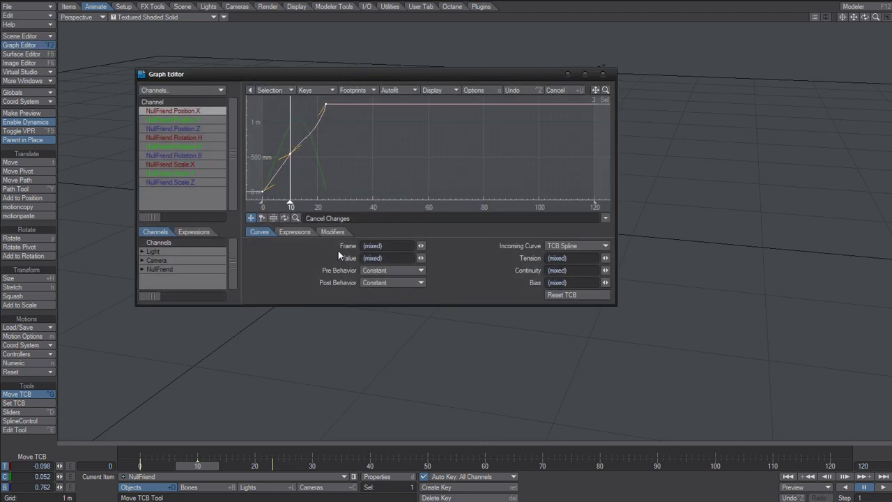
pyautogui.keyDown('shift'); pyautogui.click(188, 183); pyautogui.keyUp('shift')
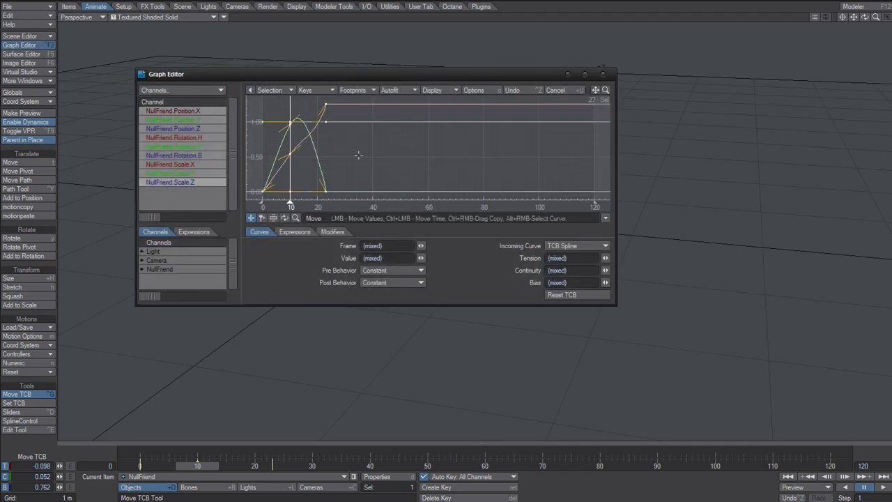